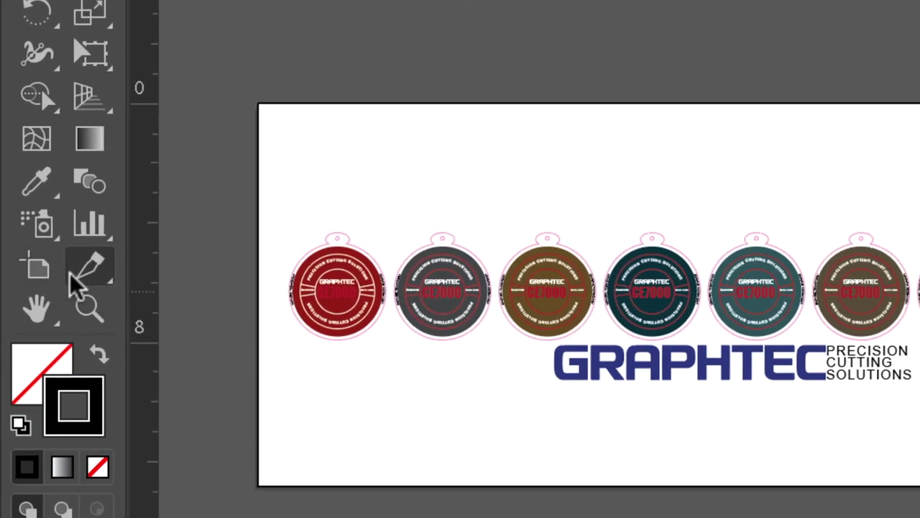
Step: Fit Artboard 1 to the artwork bounds so it measures 49.61 in by 6.33 in
{"action": "left_click", "coordinate": [41, 275]}
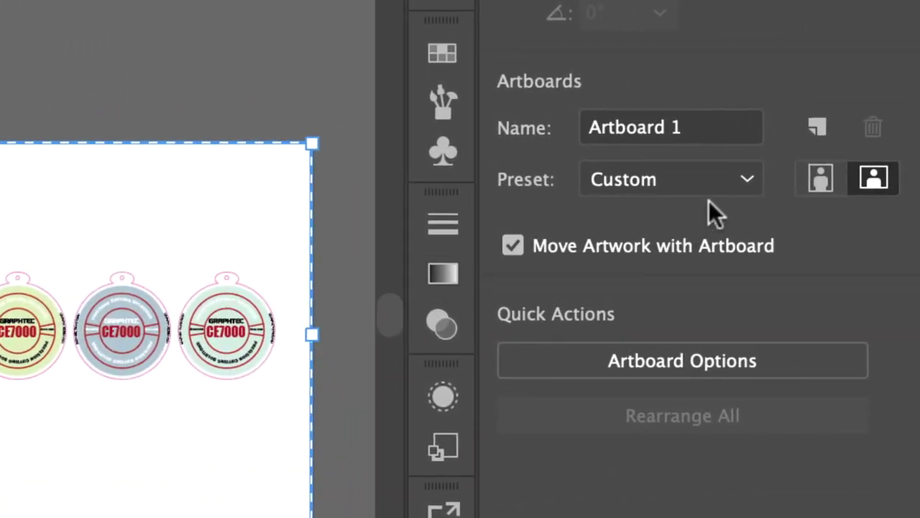
{"action": "left_click", "coordinate": [751, 180]}
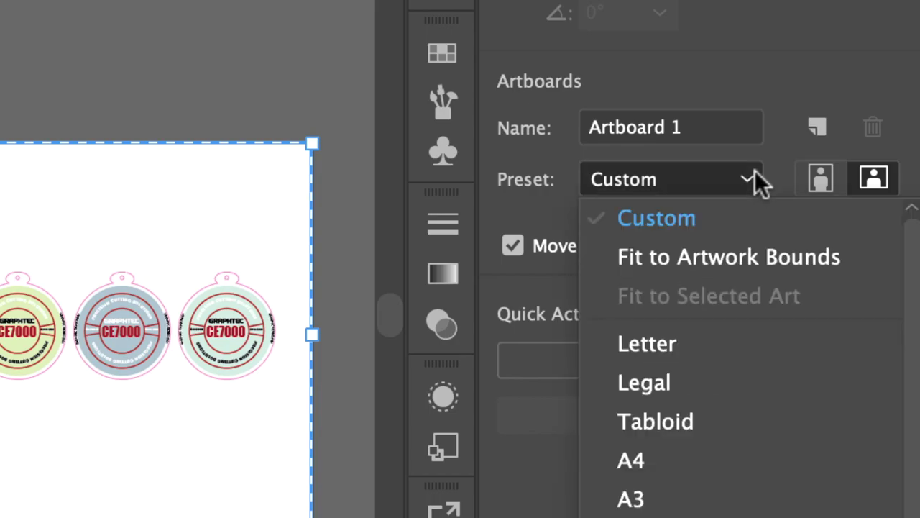
{"action": "left_click", "coordinate": [727, 270]}
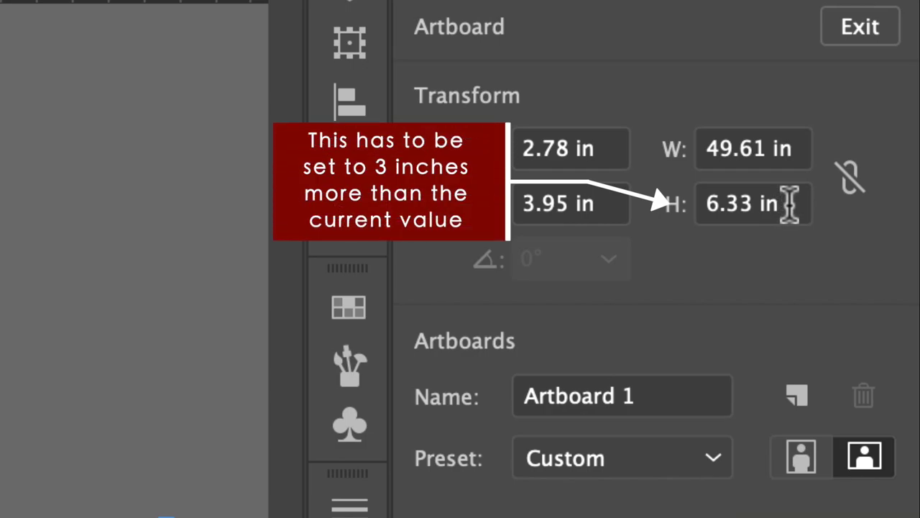
Step: Change the artboard height from 6.33 in to 9.33 in
{"action": "left_click", "coordinate": [798, 194]}
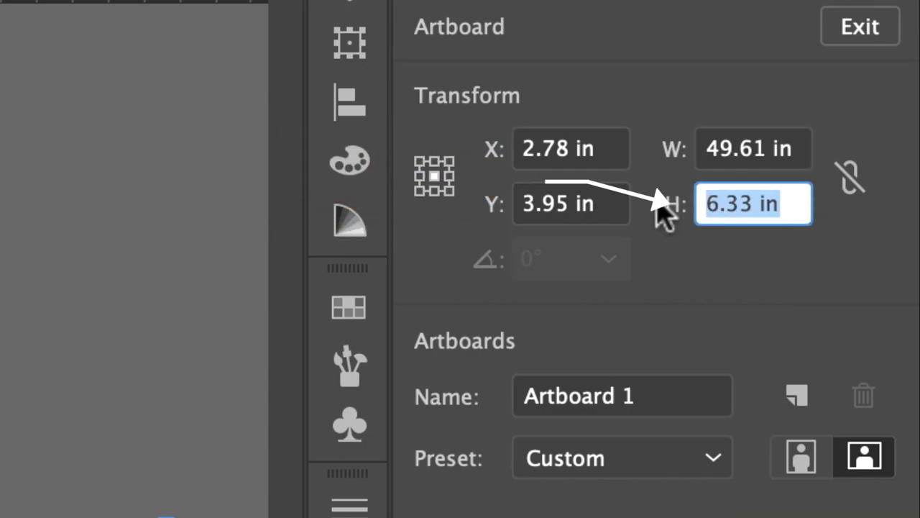
{"action": "type", "text": "9.33"}
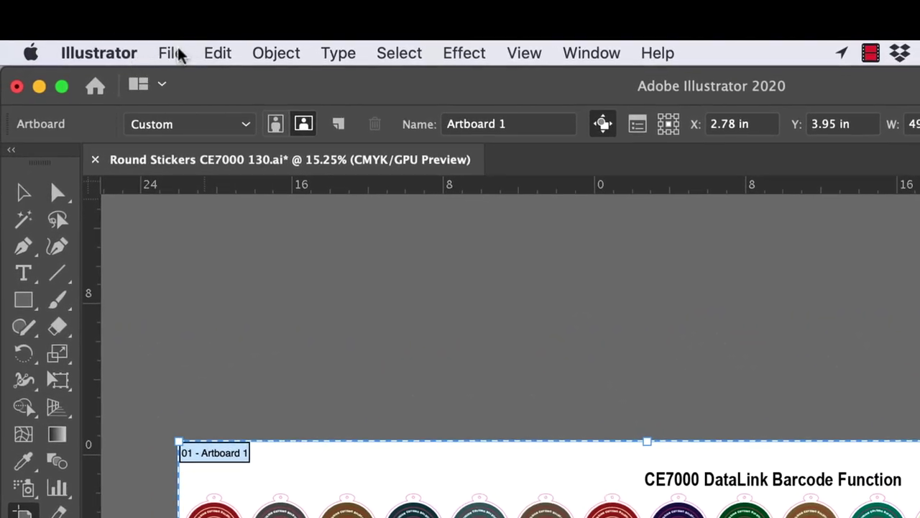
Step: Open the Cutting Master 4 Registration Marks dialog and enable Use Barcode
{"action": "left_click", "coordinate": [173, 54]}
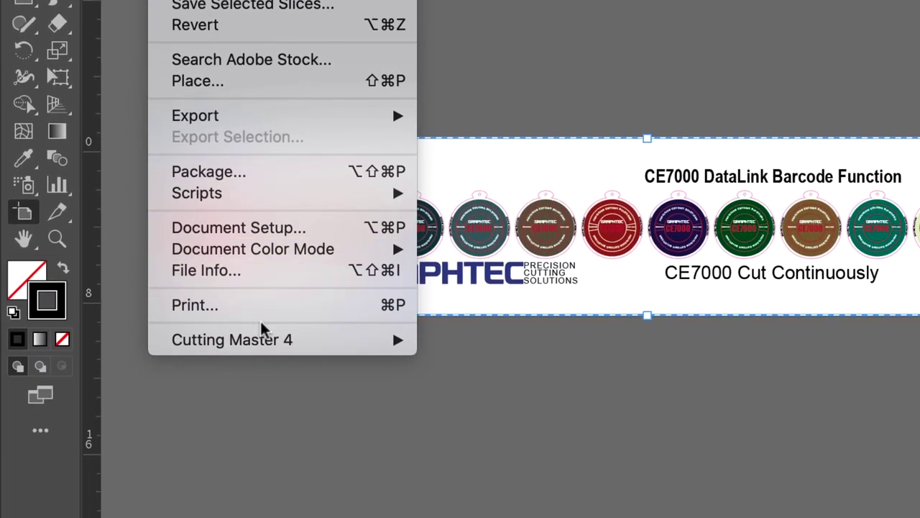
{"action": "mouse_move", "coordinate": [406, 341]}
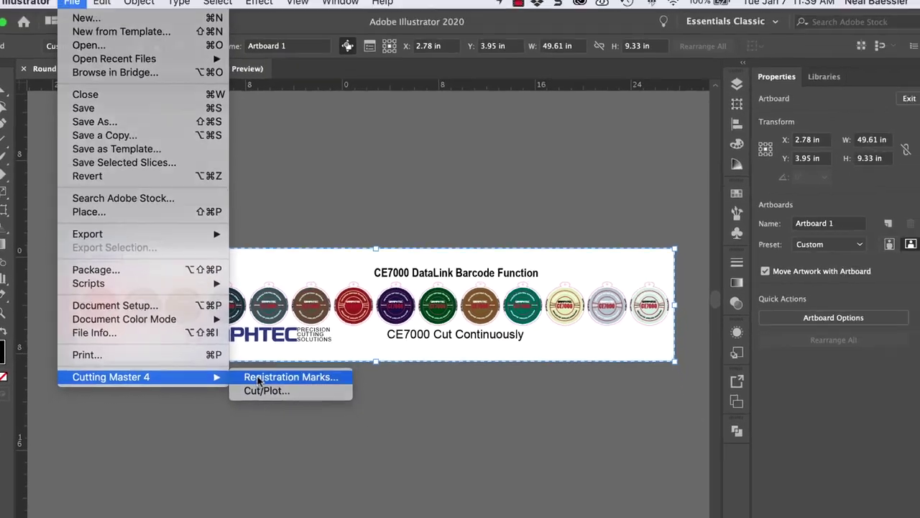
{"action": "left_click", "coordinate": [460, 339]}
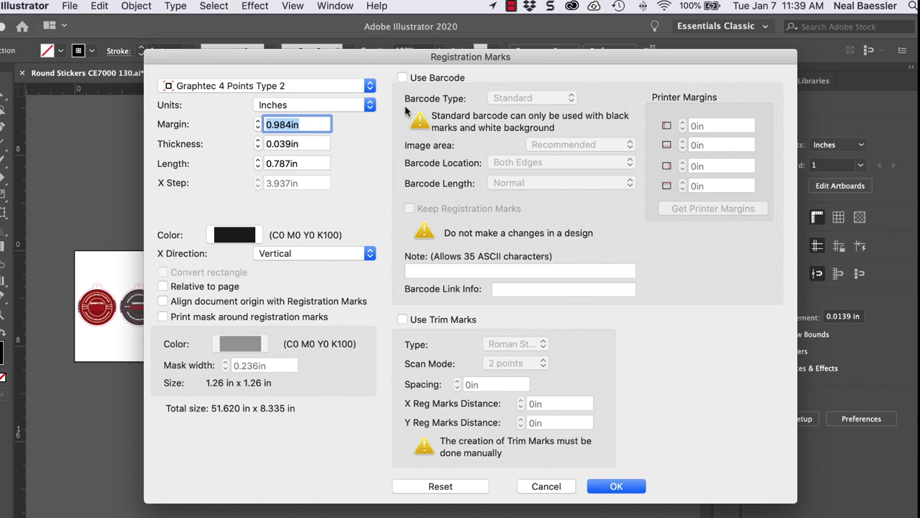
{"action": "left_click", "coordinate": [402, 77]}
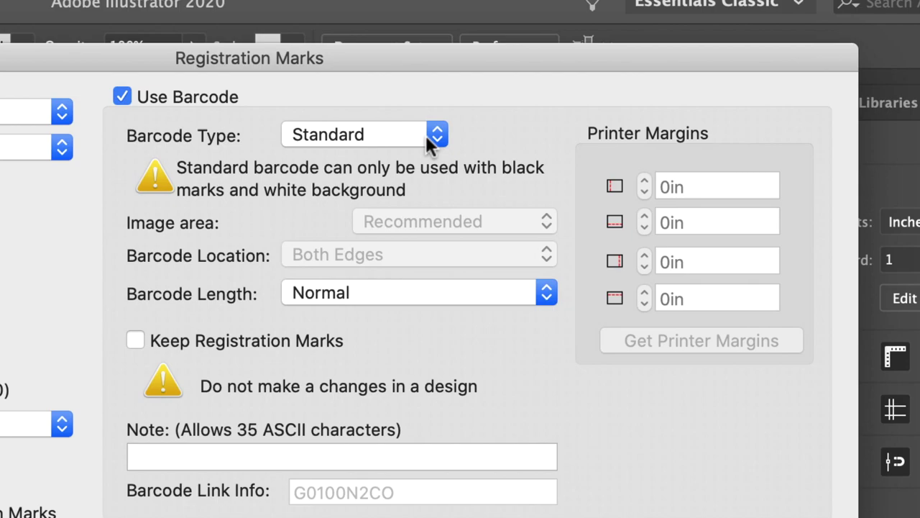
Step: Set the barcode type to Roll Media, trying Maximum image area before settling on Recommended
{"action": "left_click", "coordinate": [443, 136]}
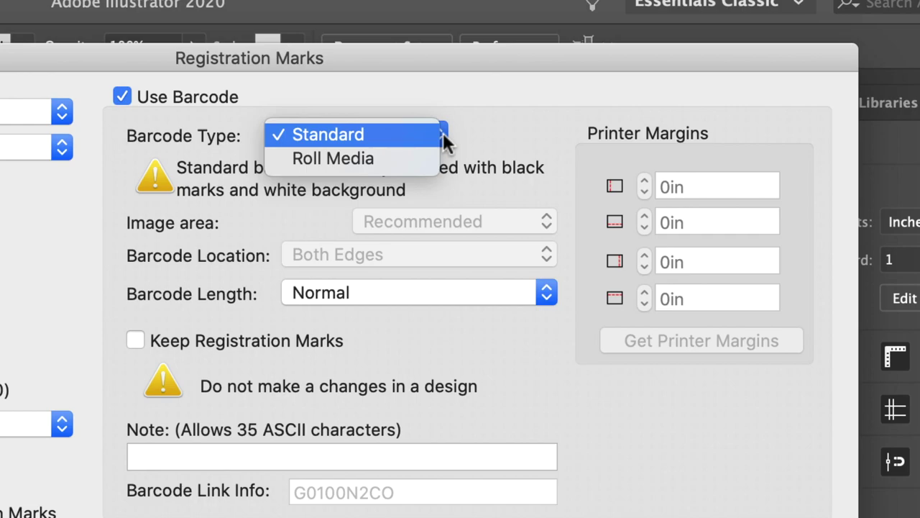
{"action": "left_click", "coordinate": [383, 158]}
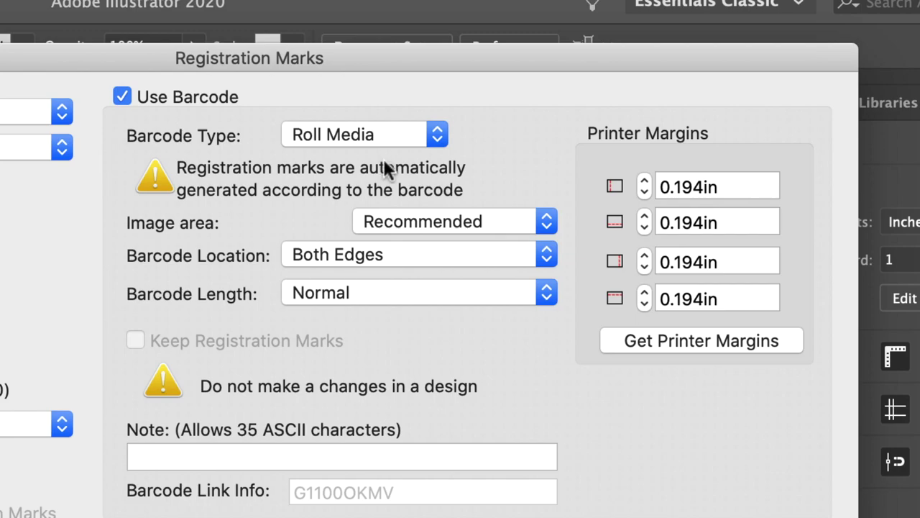
{"action": "left_click", "coordinate": [491, 219]}
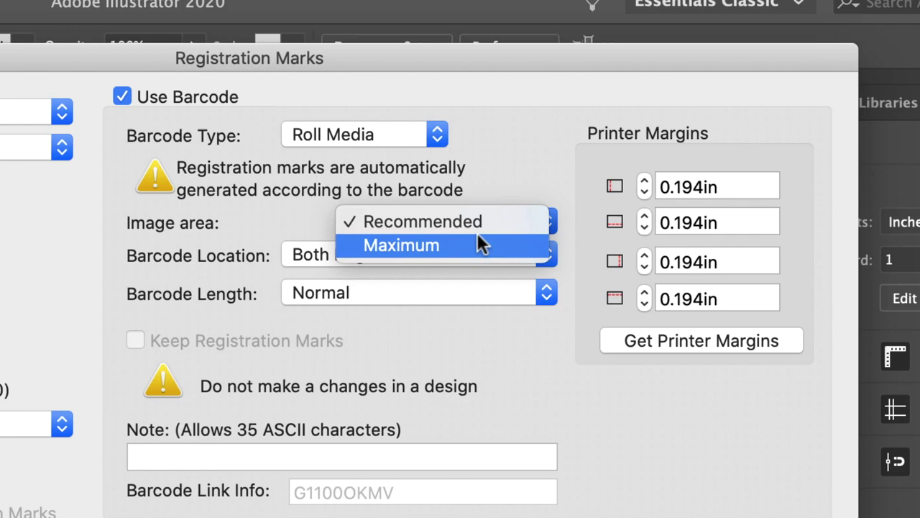
{"action": "left_click", "coordinate": [476, 232]}
{"action": "left_click", "coordinate": [501, 213]}
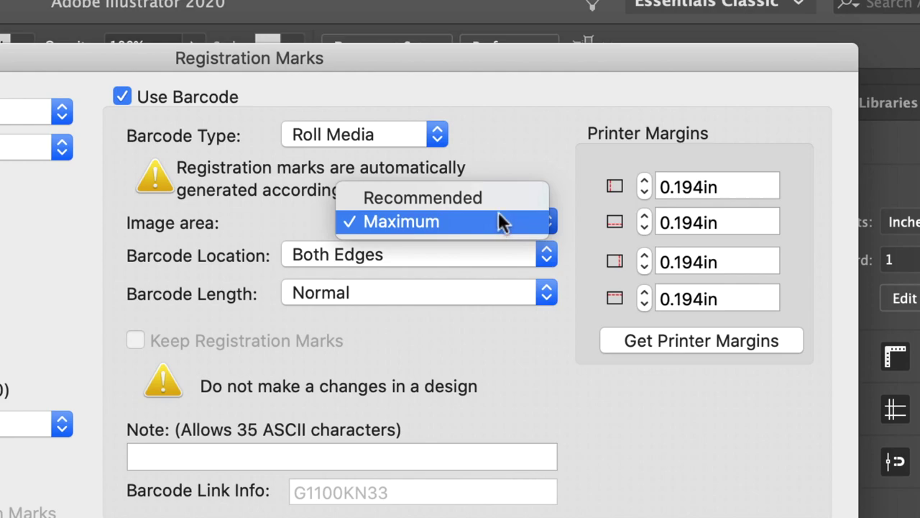
{"action": "left_click", "coordinate": [499, 197]}
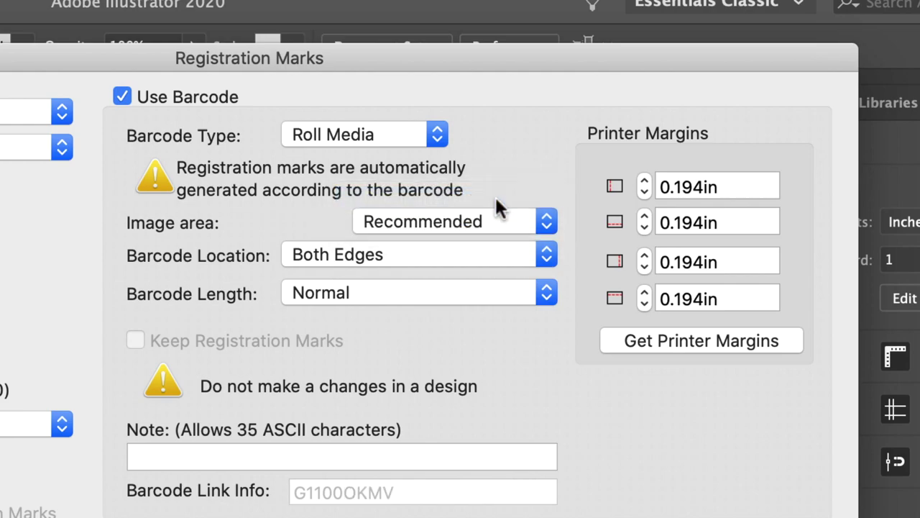
{"action": "left_click", "coordinate": [496, 257]}
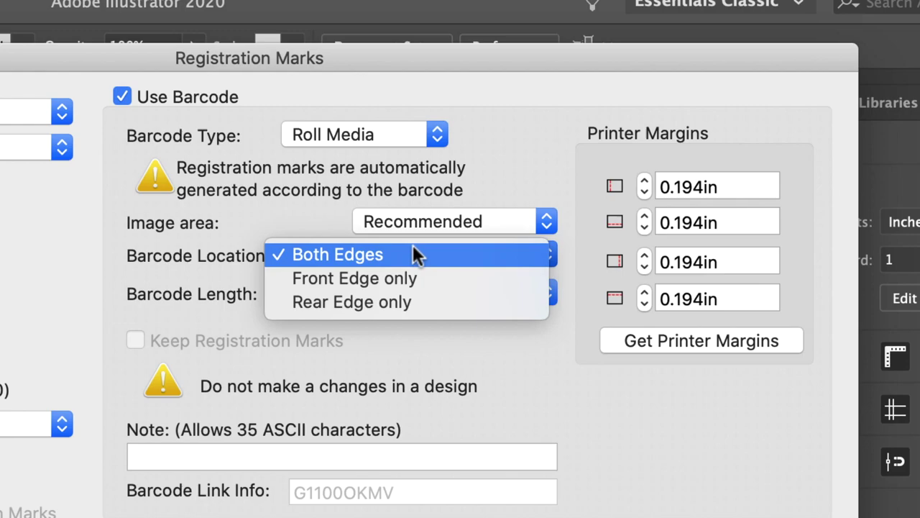
{"action": "left_click", "coordinate": [415, 255]}
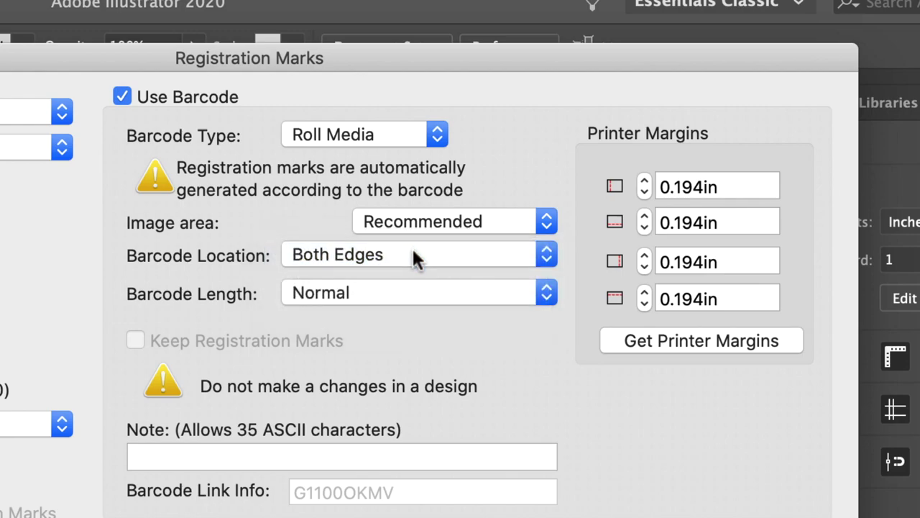
{"action": "left_click", "coordinate": [433, 293]}
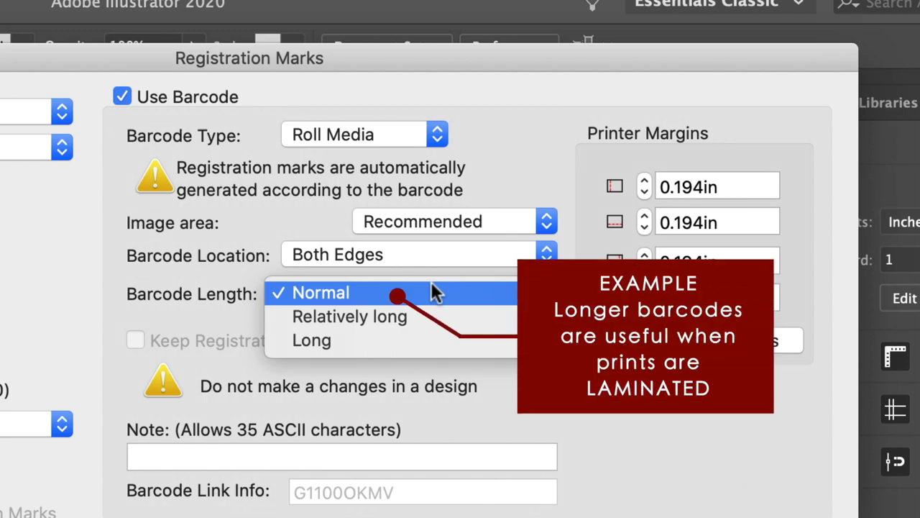
{"action": "left_click", "coordinate": [431, 284]}
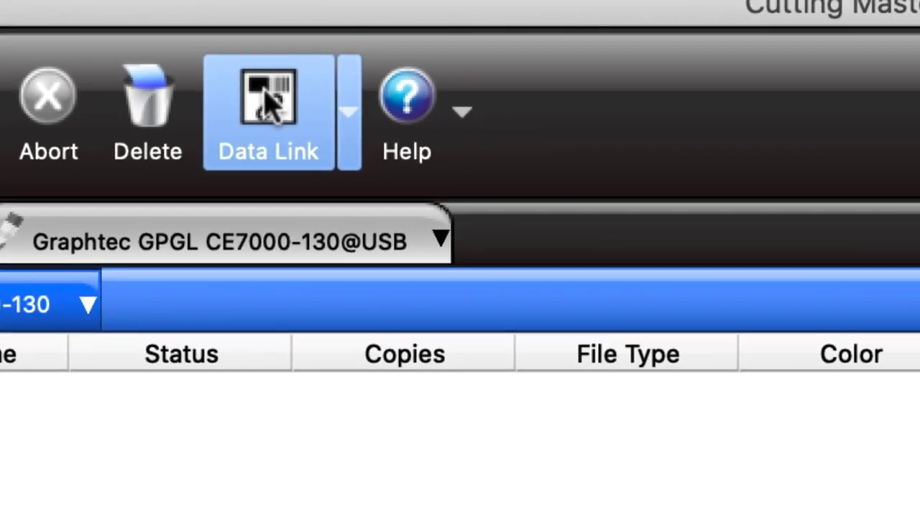
Step: Start the Cutting Master 4 Data Link Server, answering Yes to its warning
{"action": "left_click", "coordinate": [424, 119]}
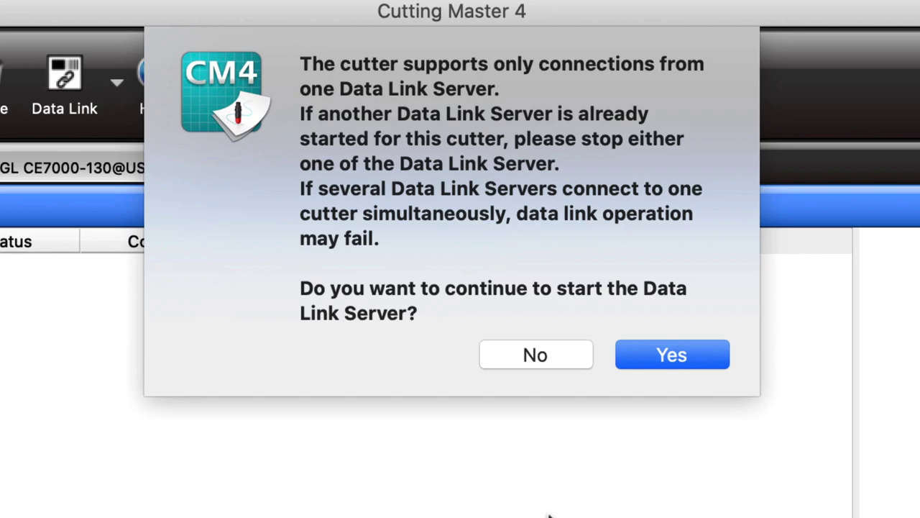
{"action": "left_click", "coordinate": [695, 352]}
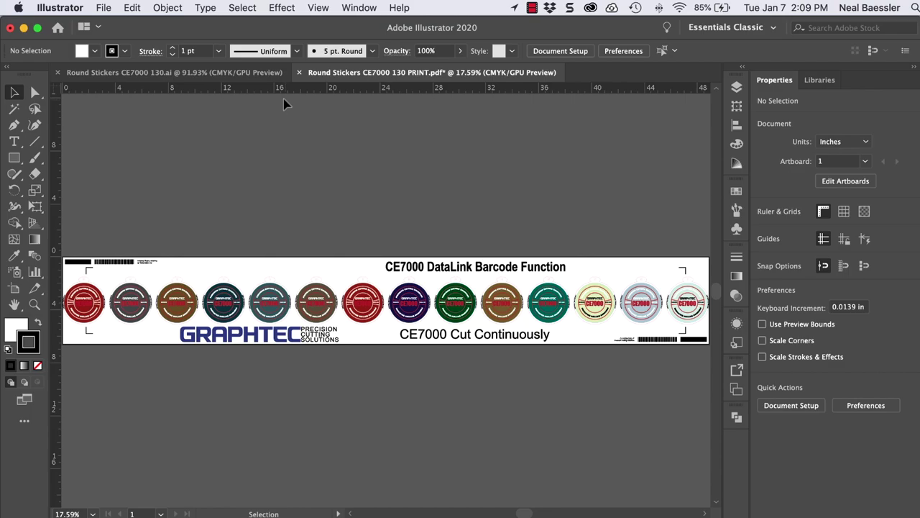
Step: Open Cutting Master 4 Cut/Plot for the 48.89 × 6.07 in sticker job
{"action": "left_click", "coordinate": [104, 8]}
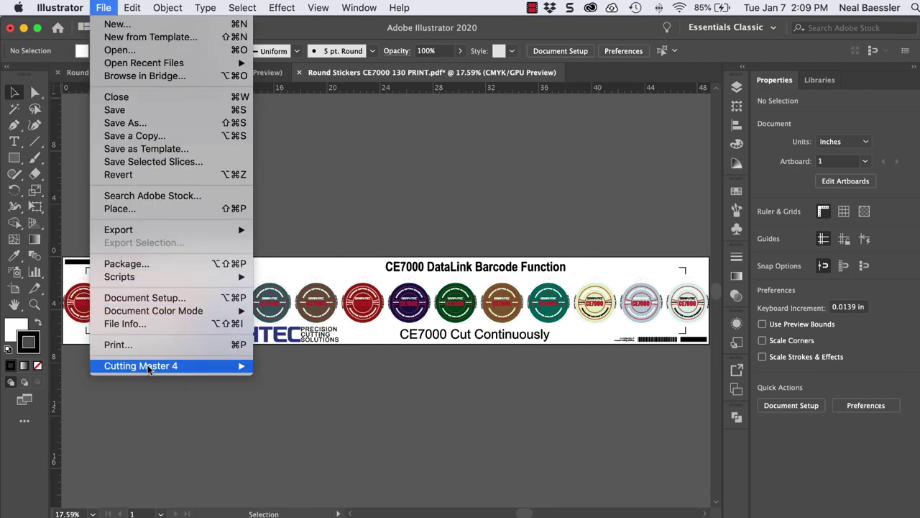
{"action": "mouse_move", "coordinate": [162, 368]}
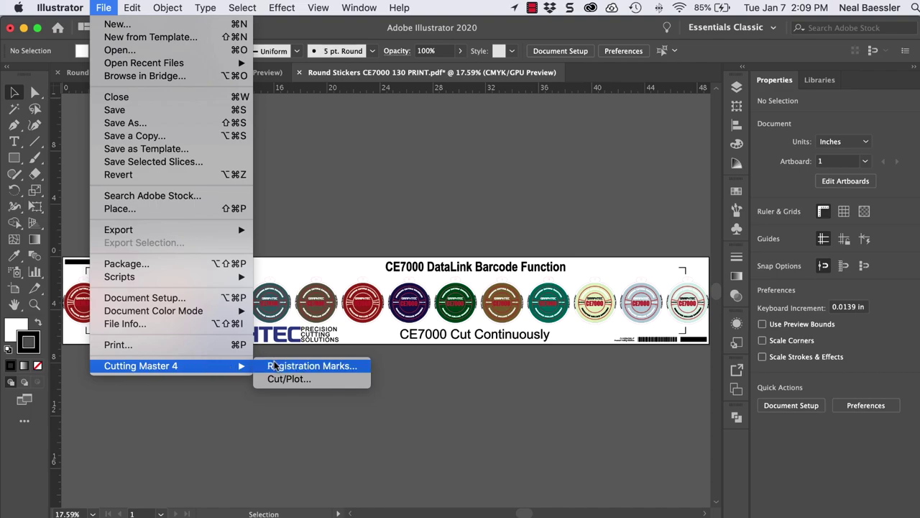
{"action": "left_click", "coordinate": [266, 379]}
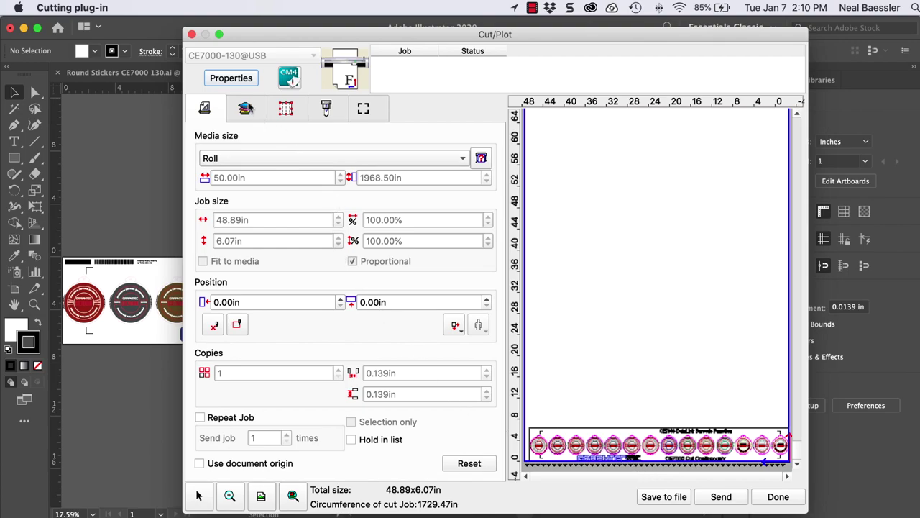
Step: Exclude the Text and Image layers from cutting and send the job to the queue
{"action": "left_click", "coordinate": [247, 108]}
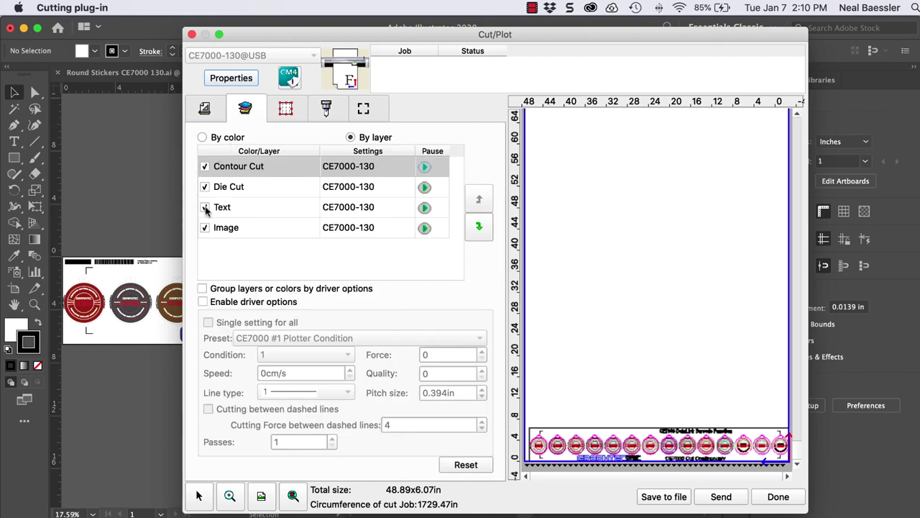
{"action": "left_click", "coordinate": [204, 207]}
{"action": "left_click", "coordinate": [205, 227]}
{"action": "left_click", "coordinate": [206, 108]}
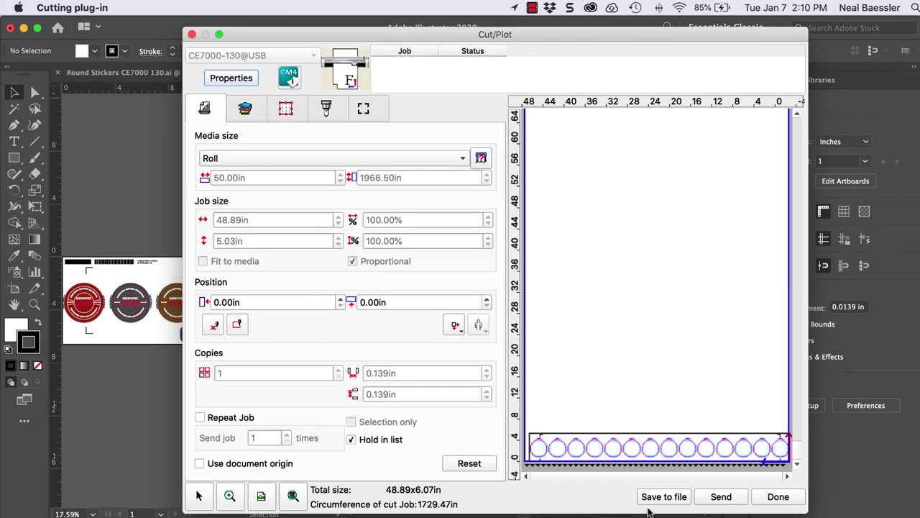
{"action": "left_click", "coordinate": [721, 497]}
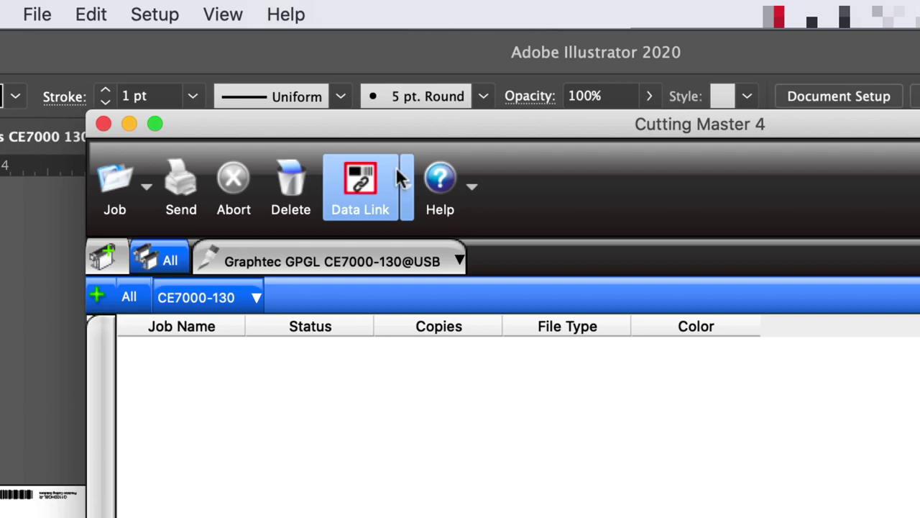
Step: Switch off the Data Link Server in Cutting Master 4
{"action": "left_click", "coordinate": [363, 183]}
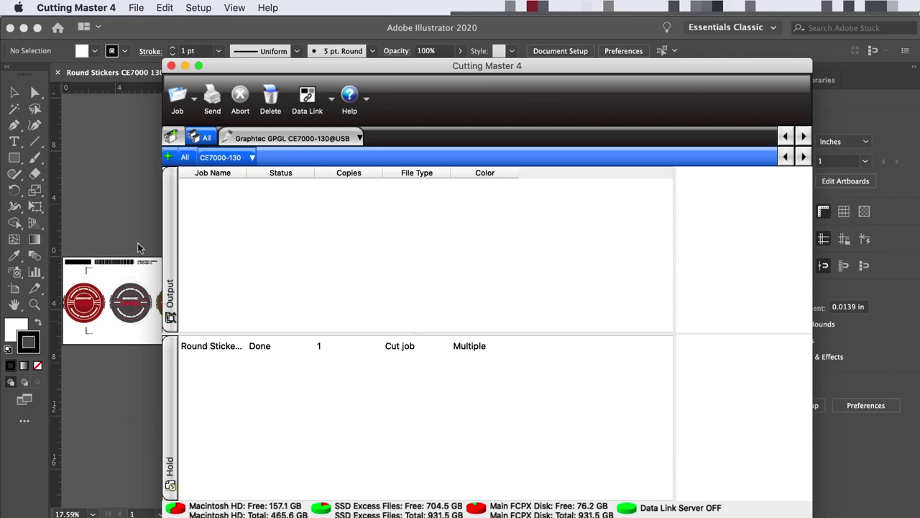
Step: Reopen Cut/Plot from Illustrator and confirm only Contour Cut and Die Cut layers will cut
{"action": "left_click", "coordinate": [138, 246]}
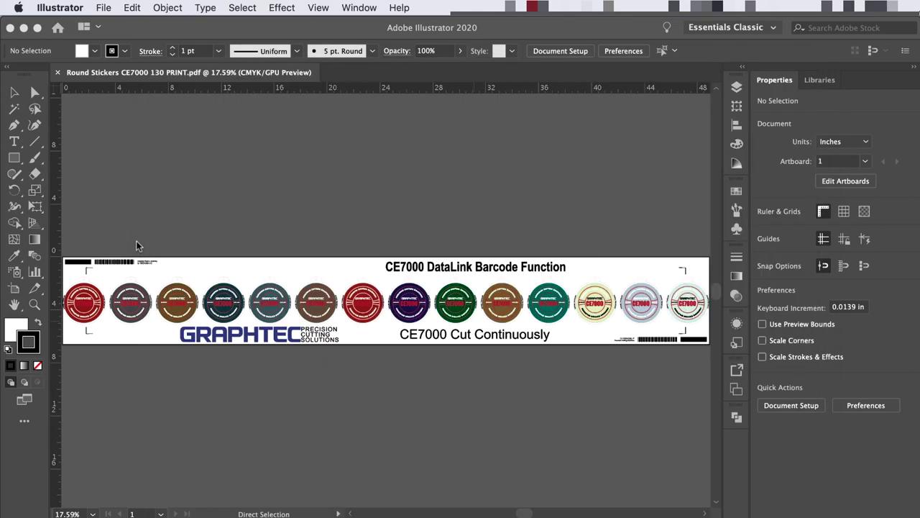
{"action": "left_click", "coordinate": [105, 9]}
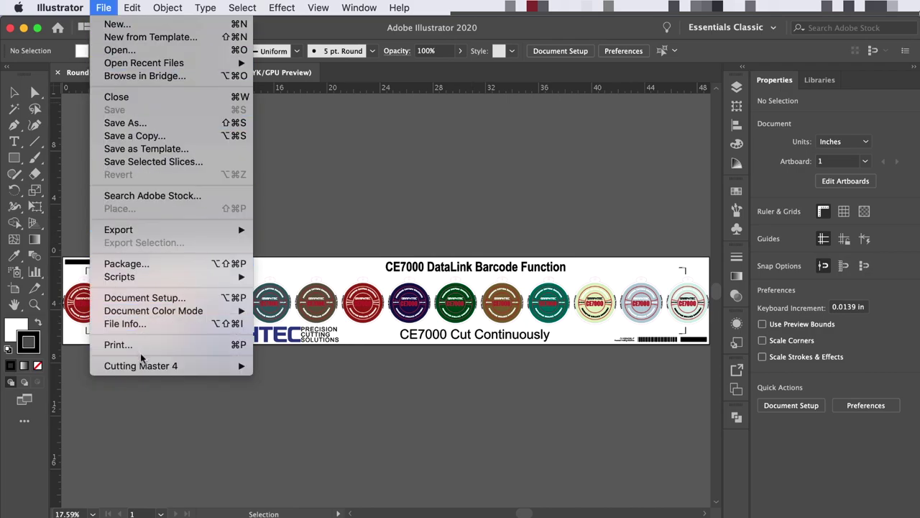
{"action": "mouse_move", "coordinate": [145, 366]}
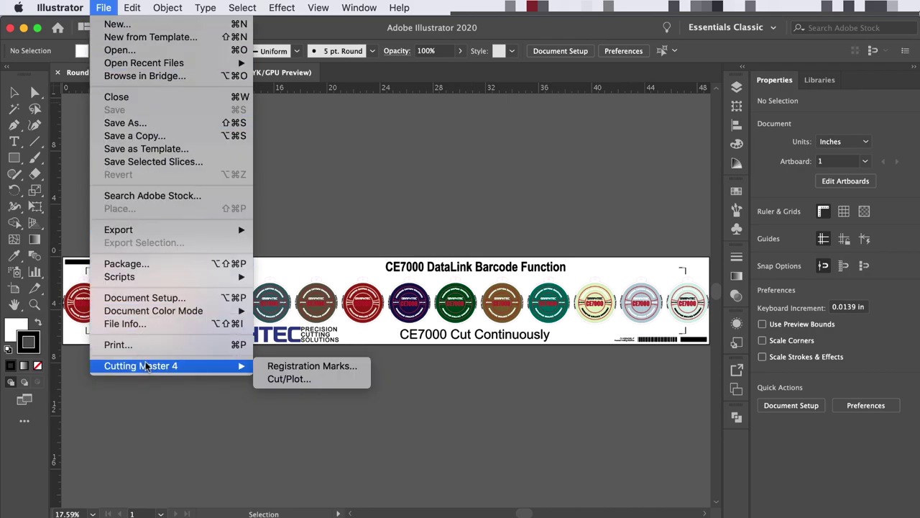
{"action": "left_click", "coordinate": [276, 379]}
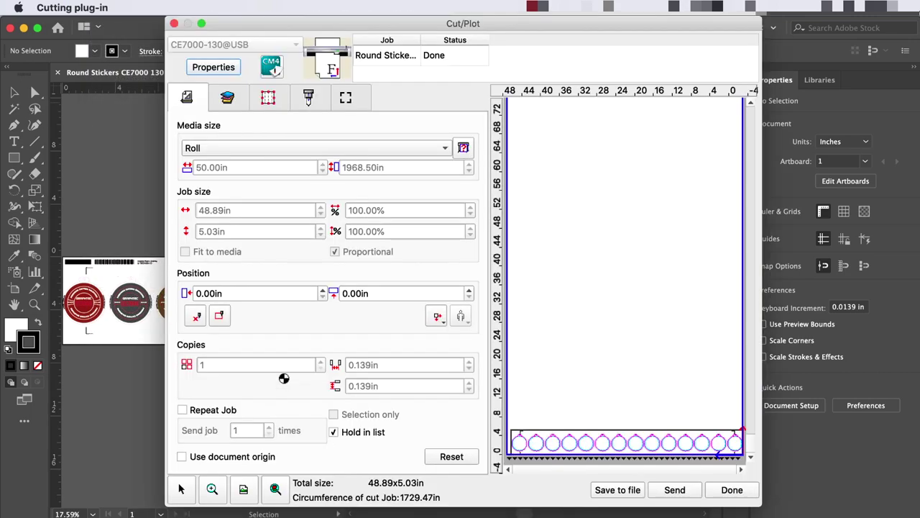
{"action": "left_click", "coordinate": [224, 95]}
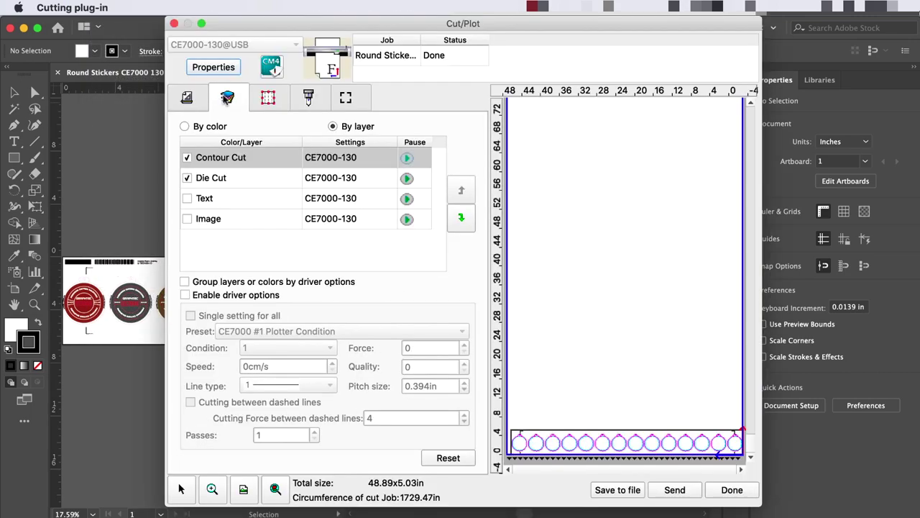
{"action": "left_click", "coordinate": [186, 100]}
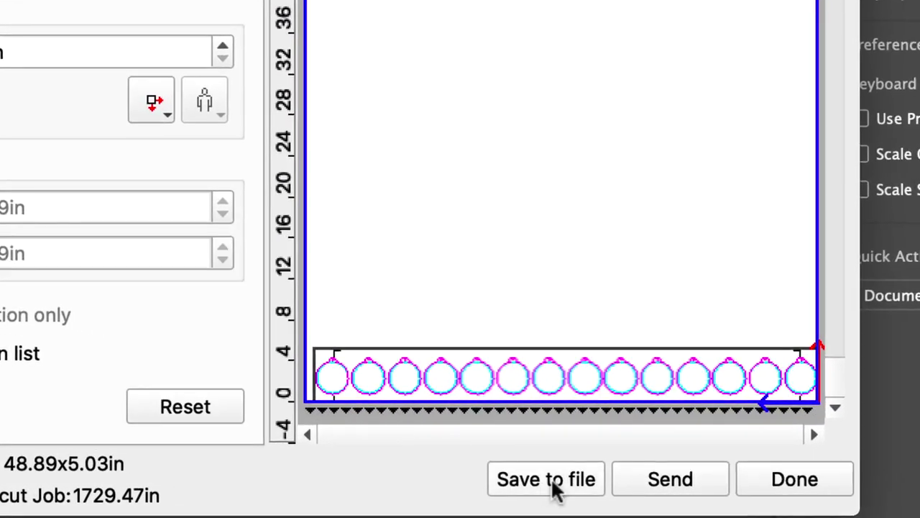
Step: Save the cut job as Round Stickers CE7000 130 PRINT.xpf on the KINGSTON drive
{"action": "left_click", "coordinate": [551, 480]}
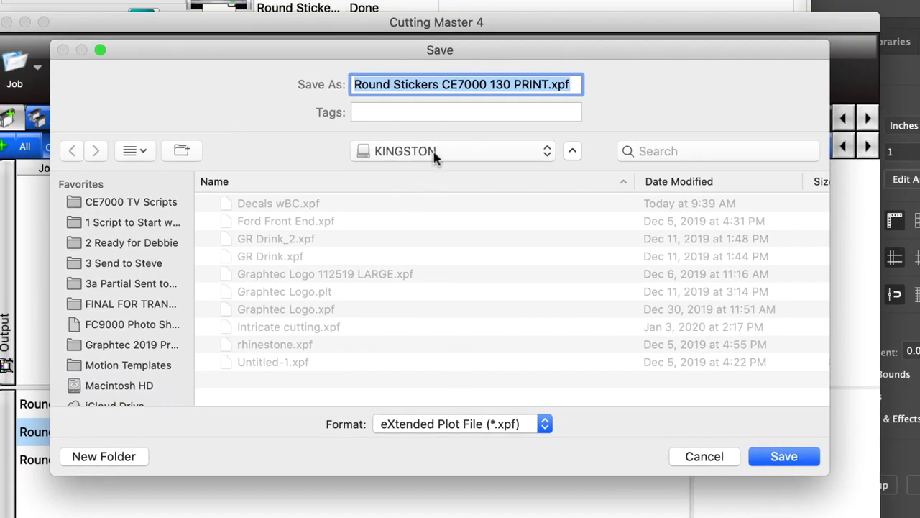
{"action": "left_click", "coordinate": [781, 457]}
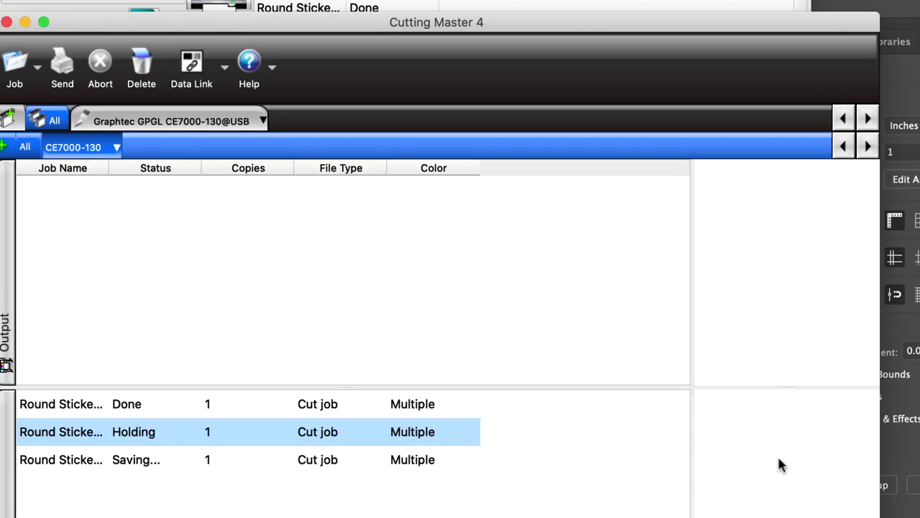